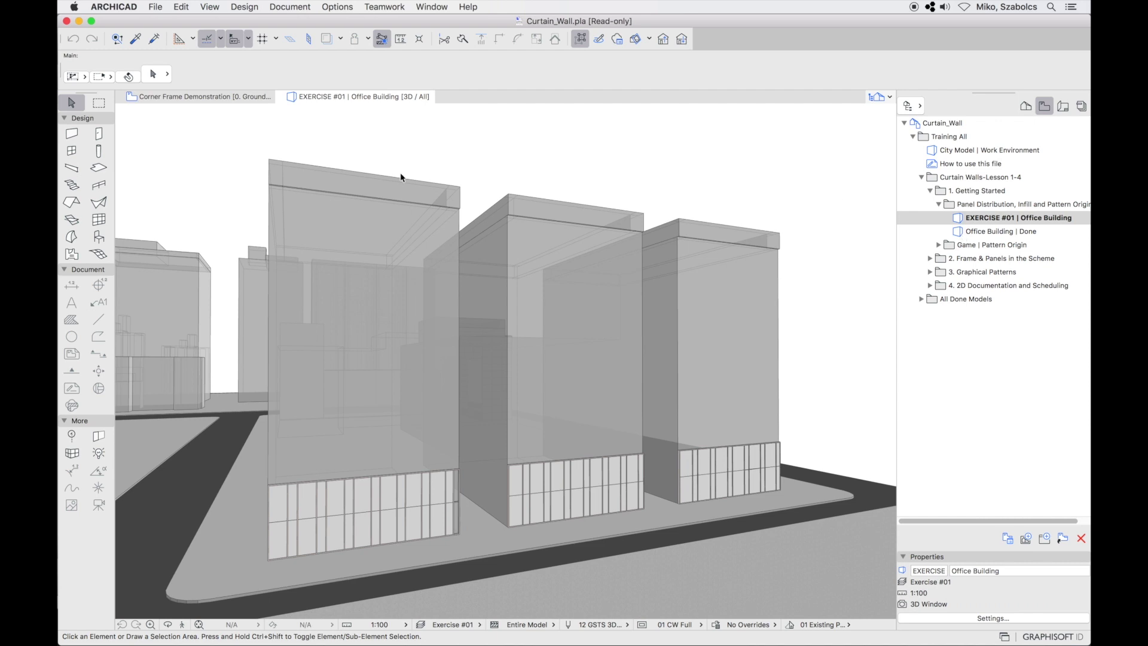
# - Load the Exercise #01 Office Building favorite as the default for the Curtain Wall tool
pyautogui.click(99, 219)
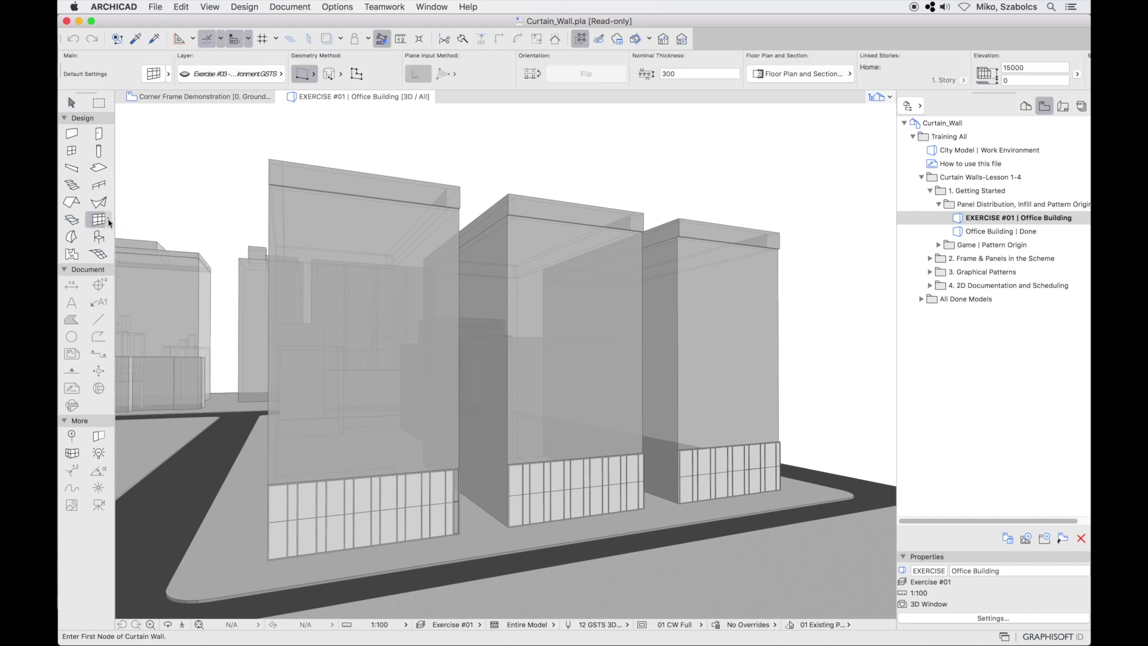
pyautogui.click(169, 74)
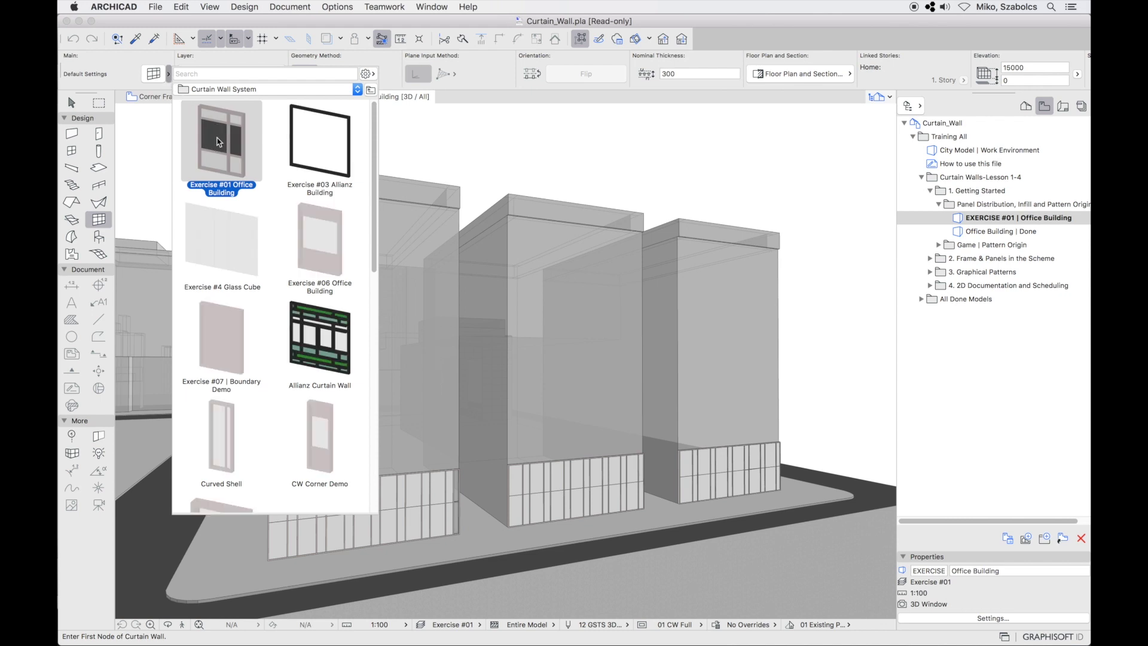
pyautogui.doubleClick(217, 142)
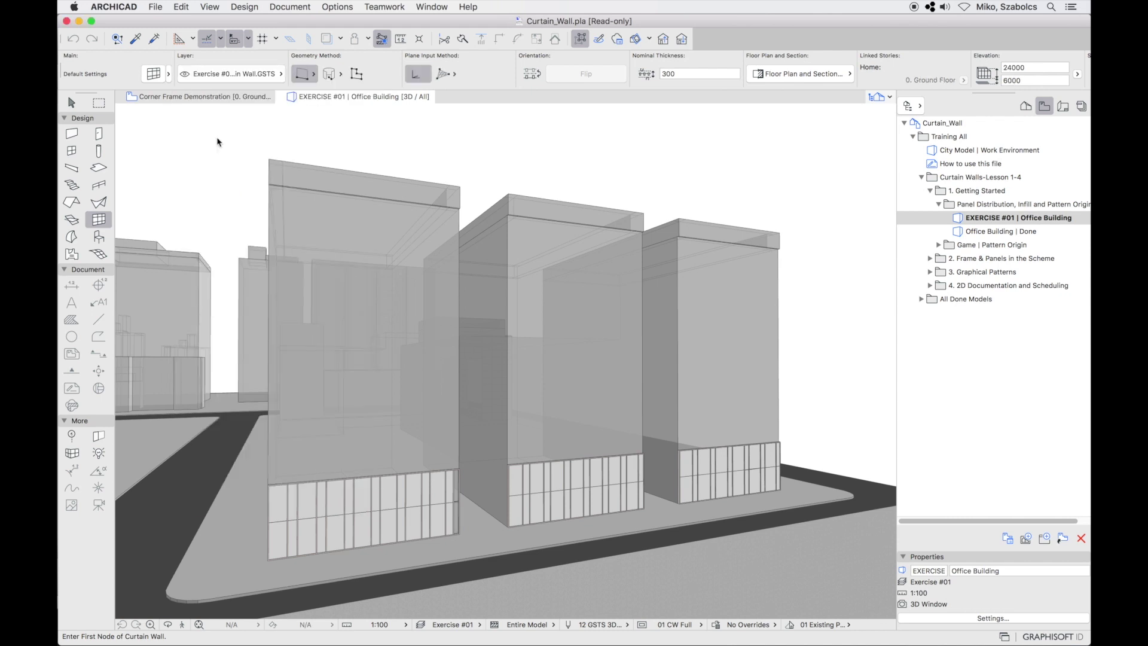
# - Keep the column distribution at Fixed Sizes and place a 16000 mm curtain wall along the nearest tower's front, above its ground-floor glazing
pyautogui.click(154, 74)
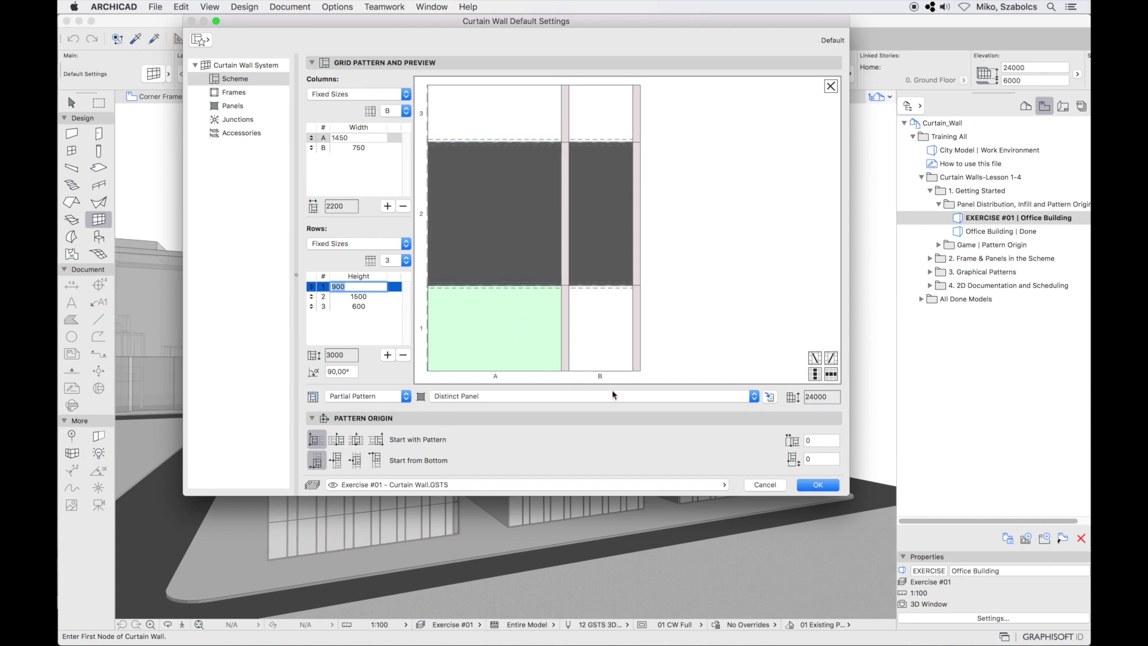
pyautogui.click(407, 94)
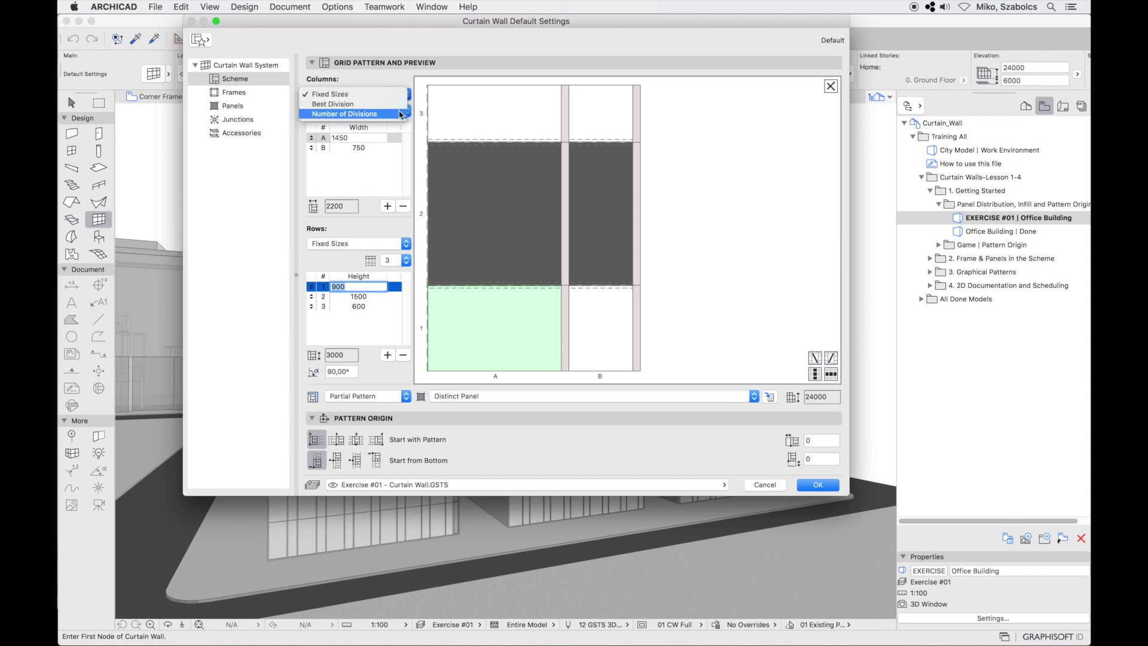
pyautogui.click(389, 76)
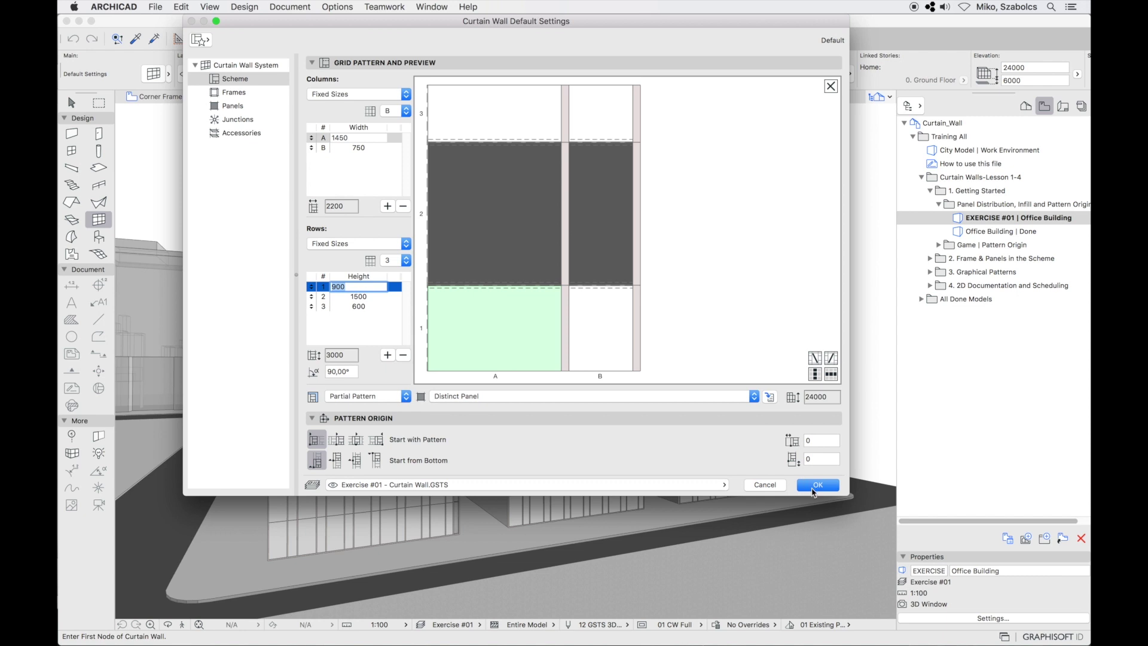
pyautogui.click(817, 485)
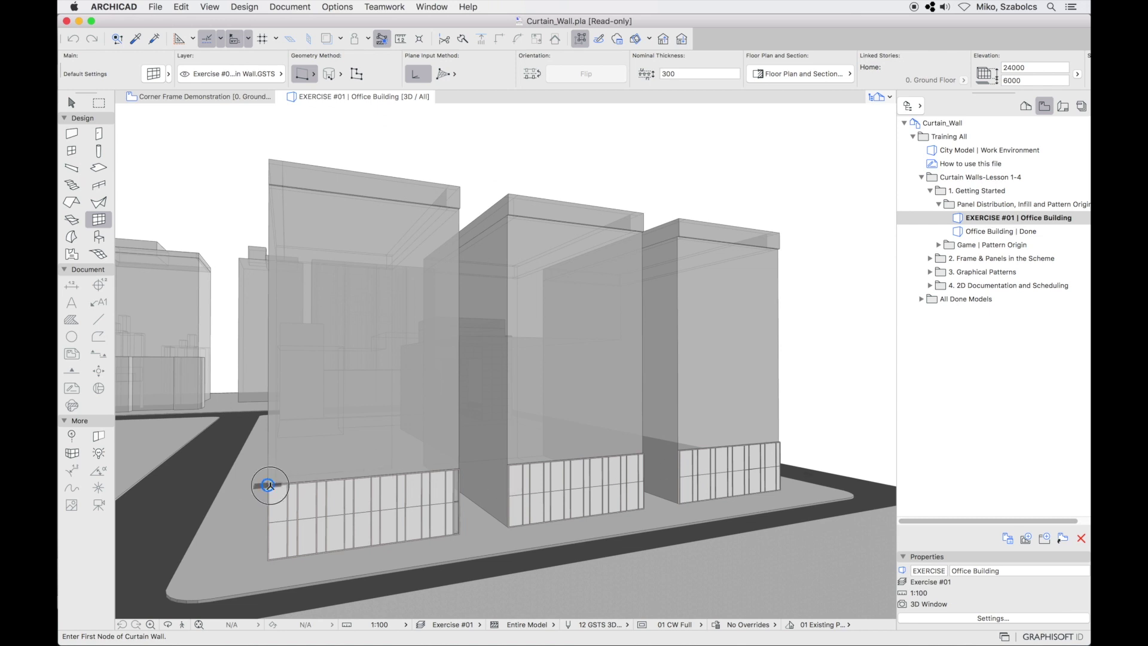
pyautogui.click(269, 485)
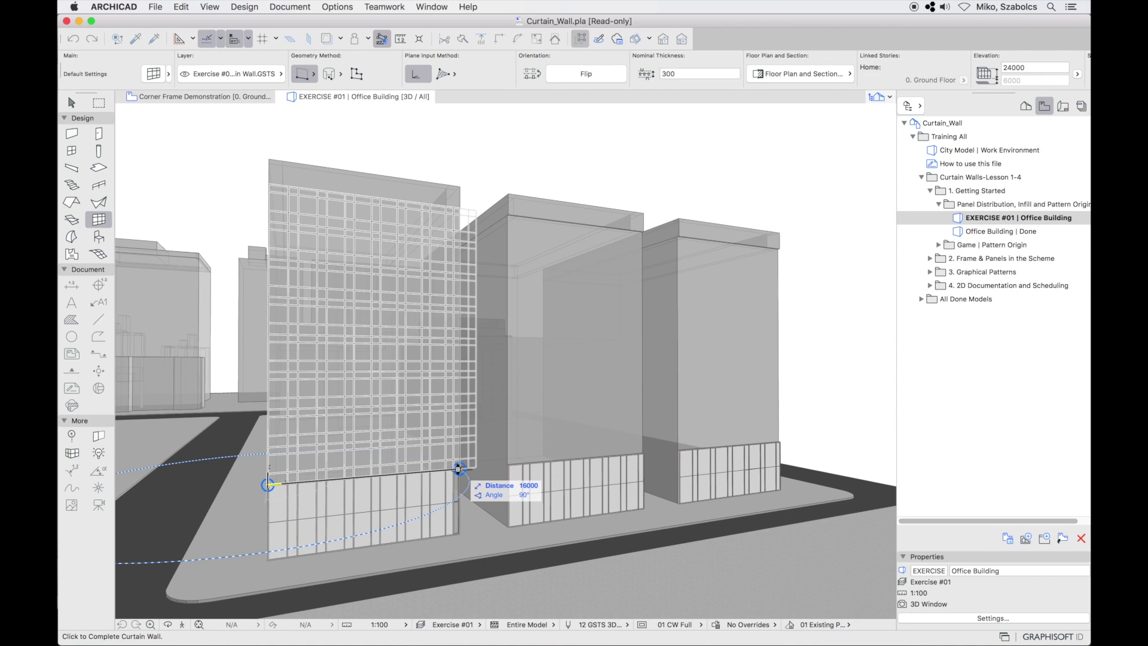
pyautogui.click(458, 468)
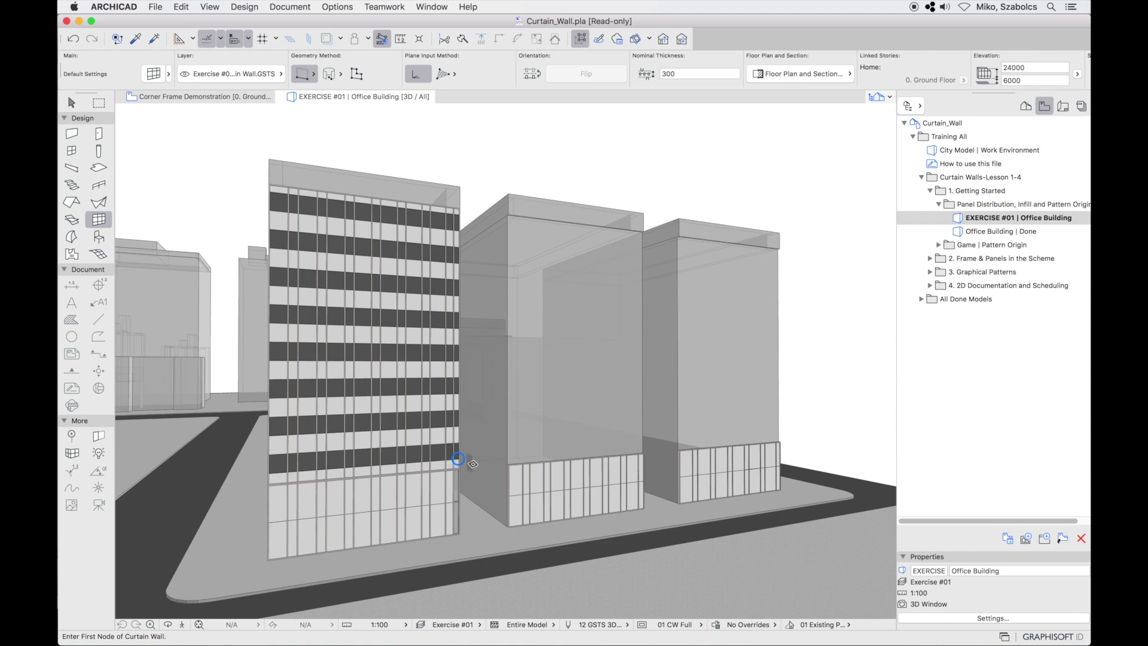
# - Set the default column distribution to Best Division and place a 16000 mm curtain wall along the middle tower's front, above its base glazing
pyautogui.click(153, 74)
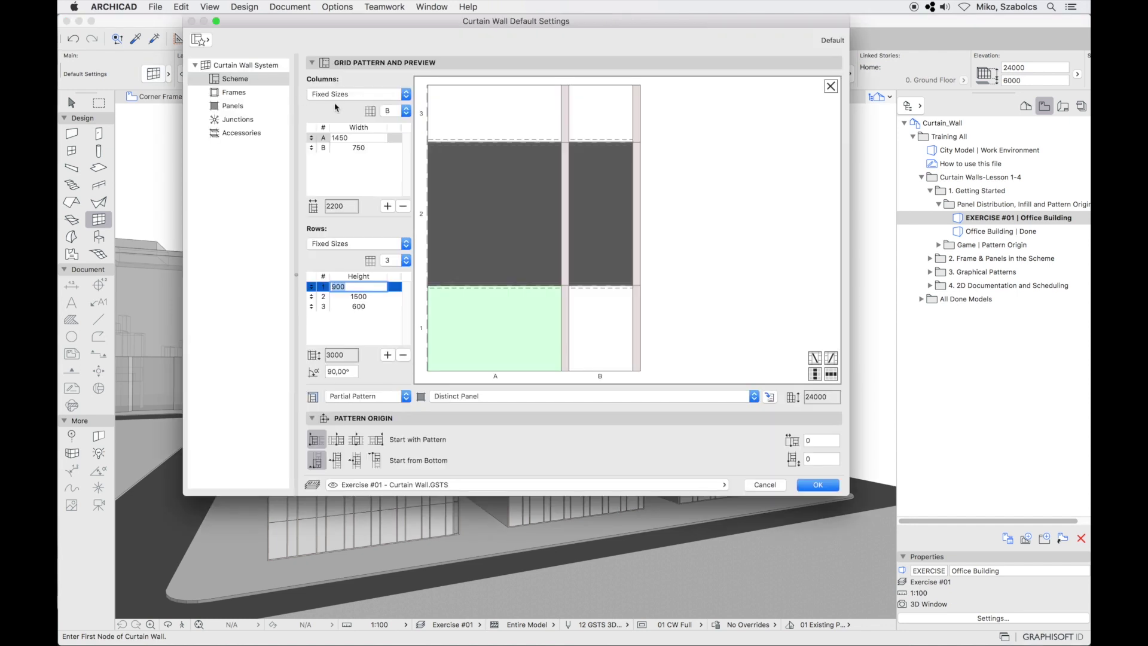
pyautogui.click(409, 95)
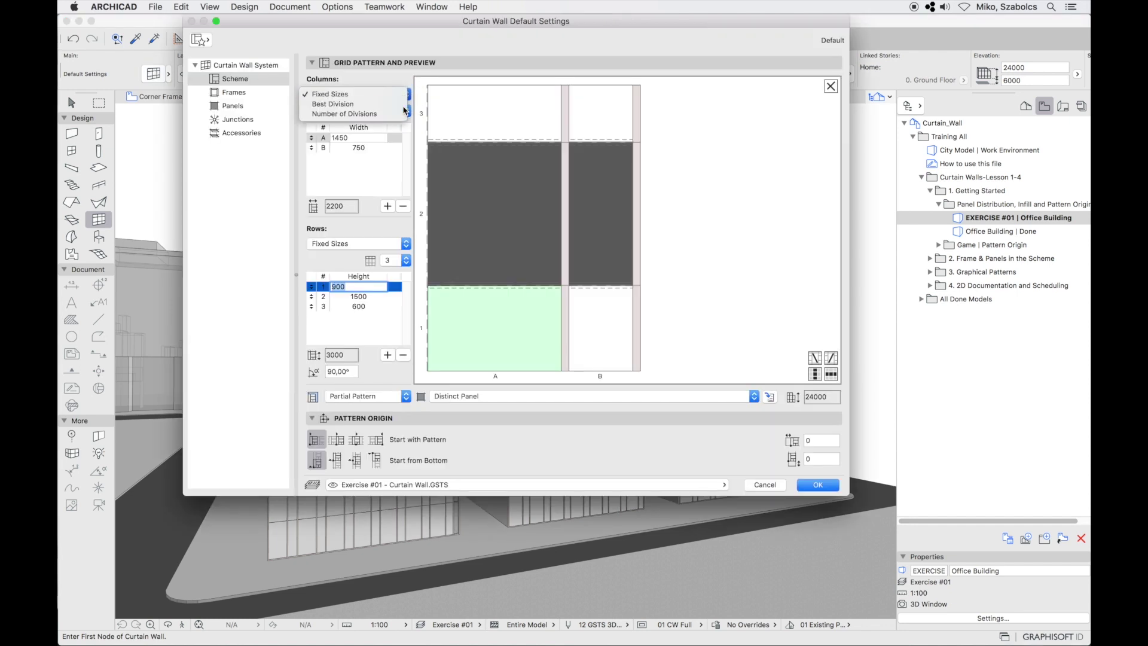
pyautogui.click(402, 104)
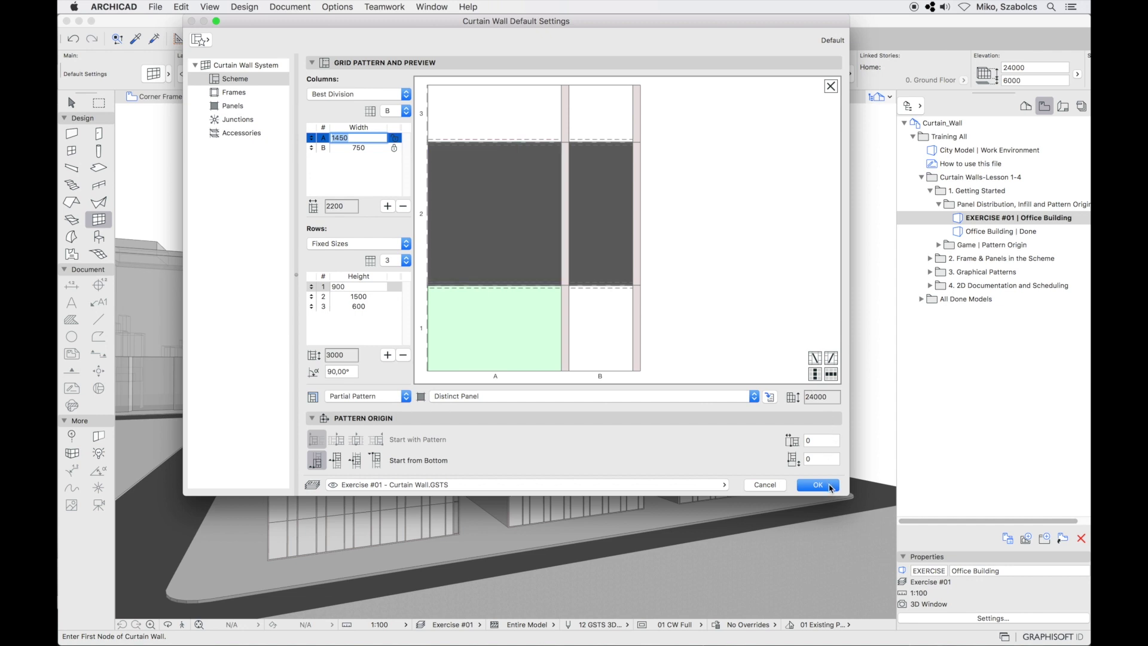
pyautogui.click(828, 484)
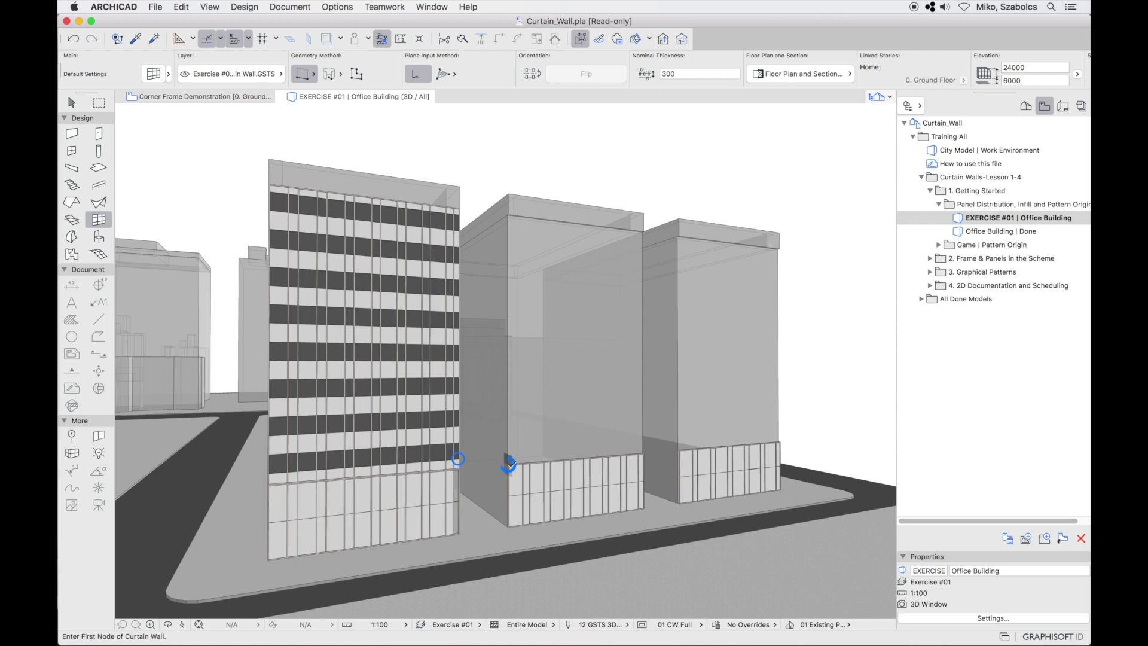
pyautogui.click(509, 464)
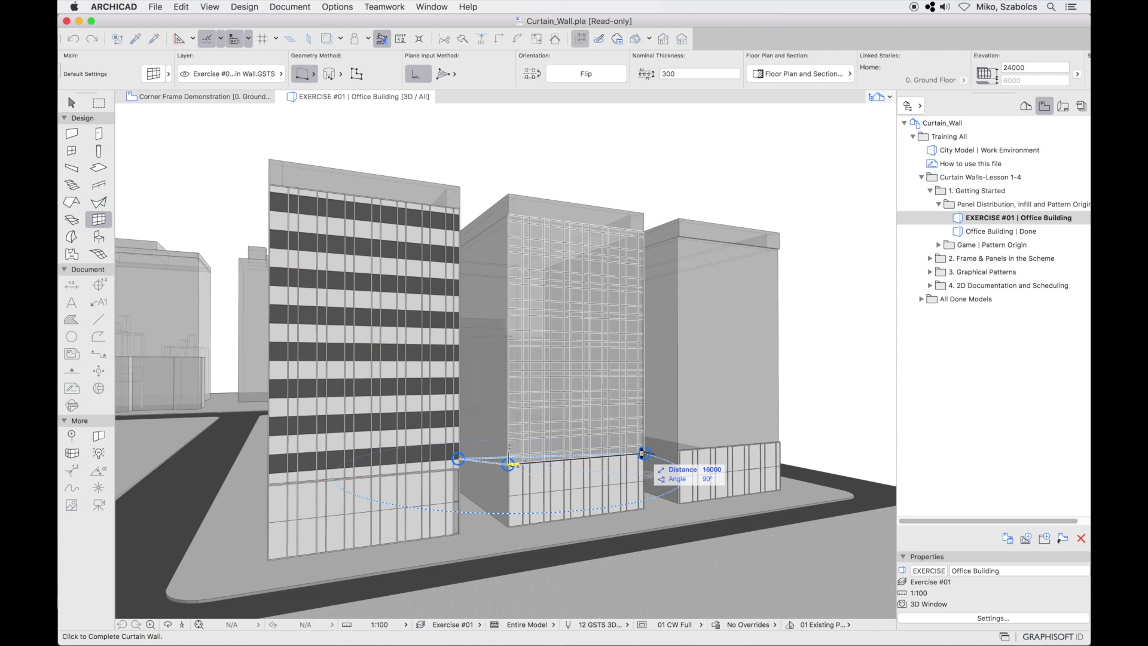
pyautogui.click(642, 453)
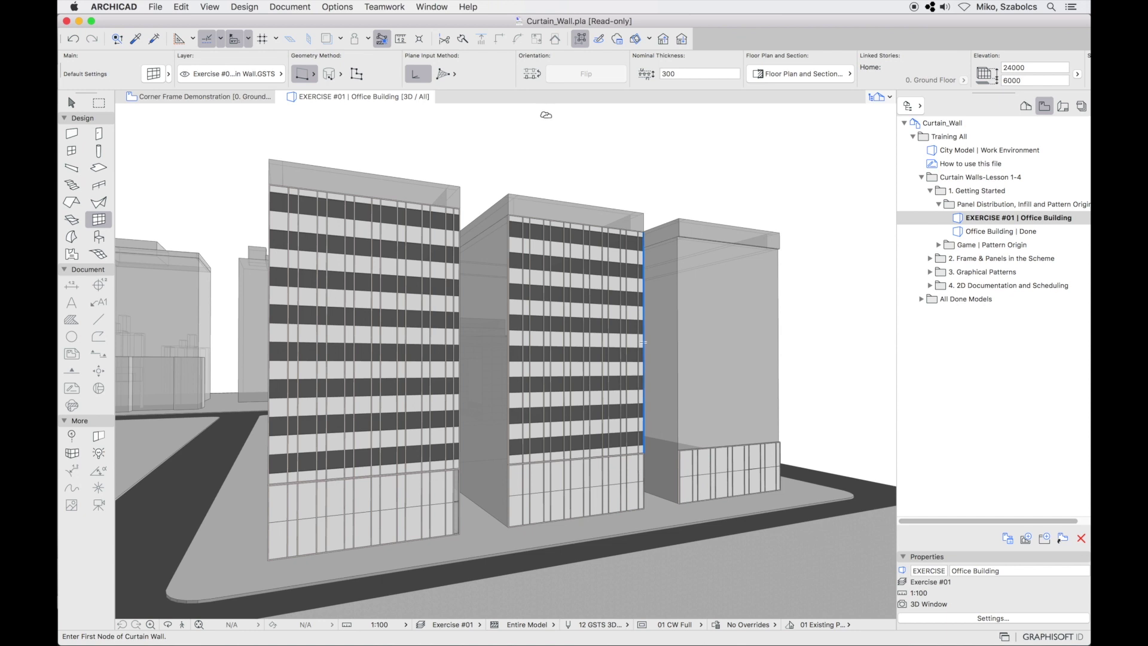
# - Set the default curtain wall column distribution to Number of Divisions with 6 divisions
pyautogui.click(153, 74)
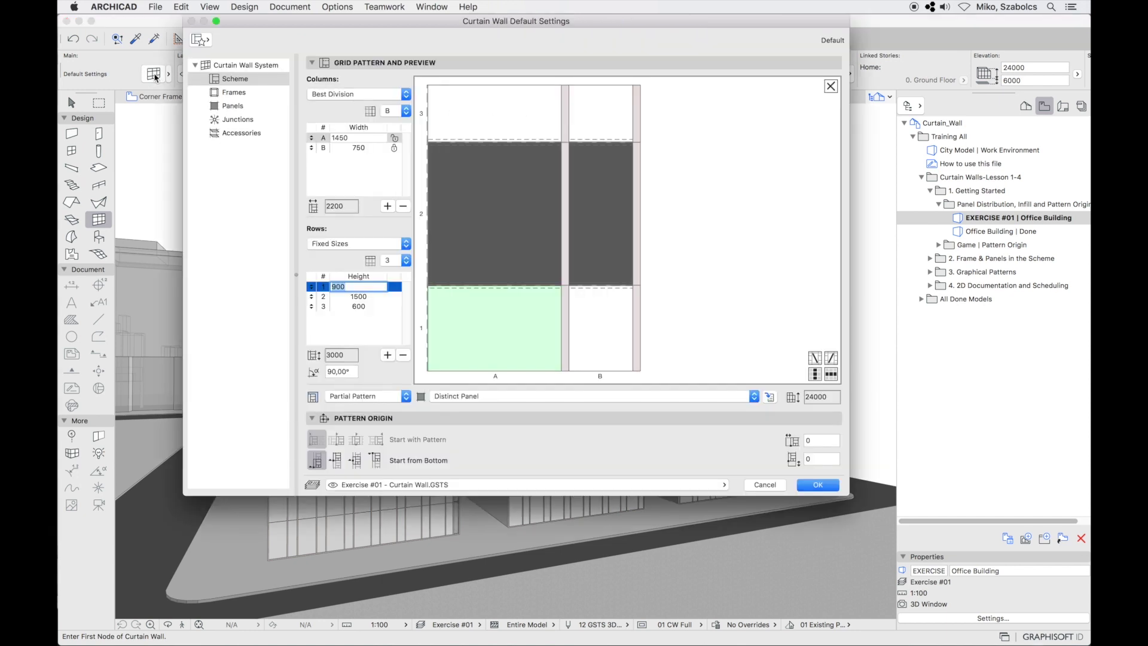
pyautogui.click(406, 95)
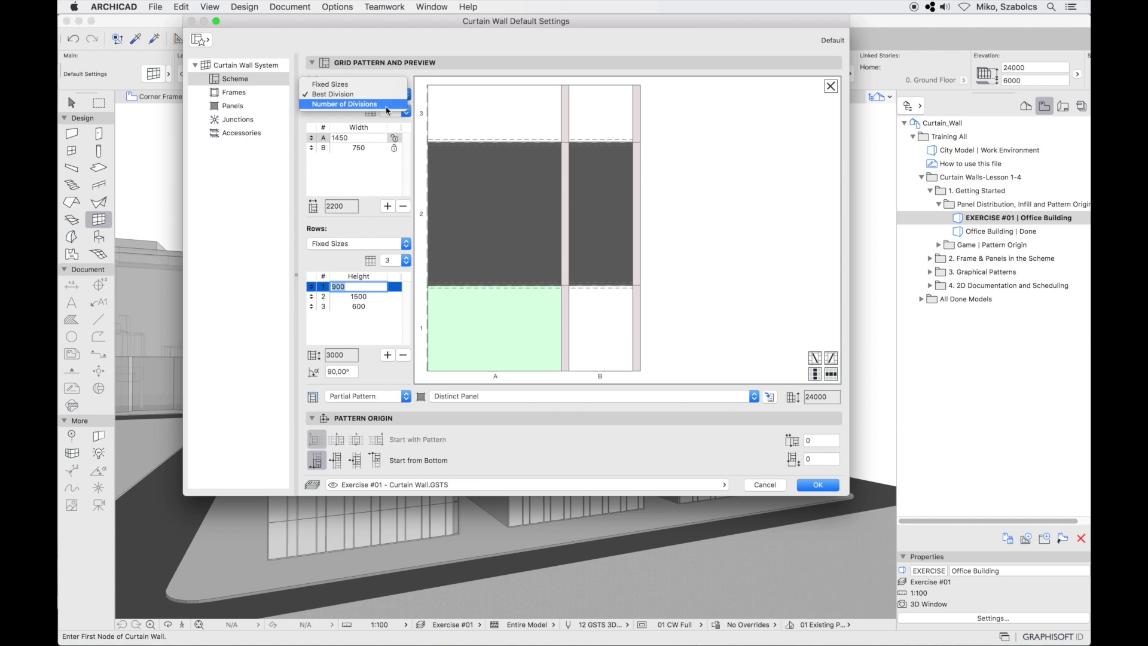
pyautogui.click(344, 104)
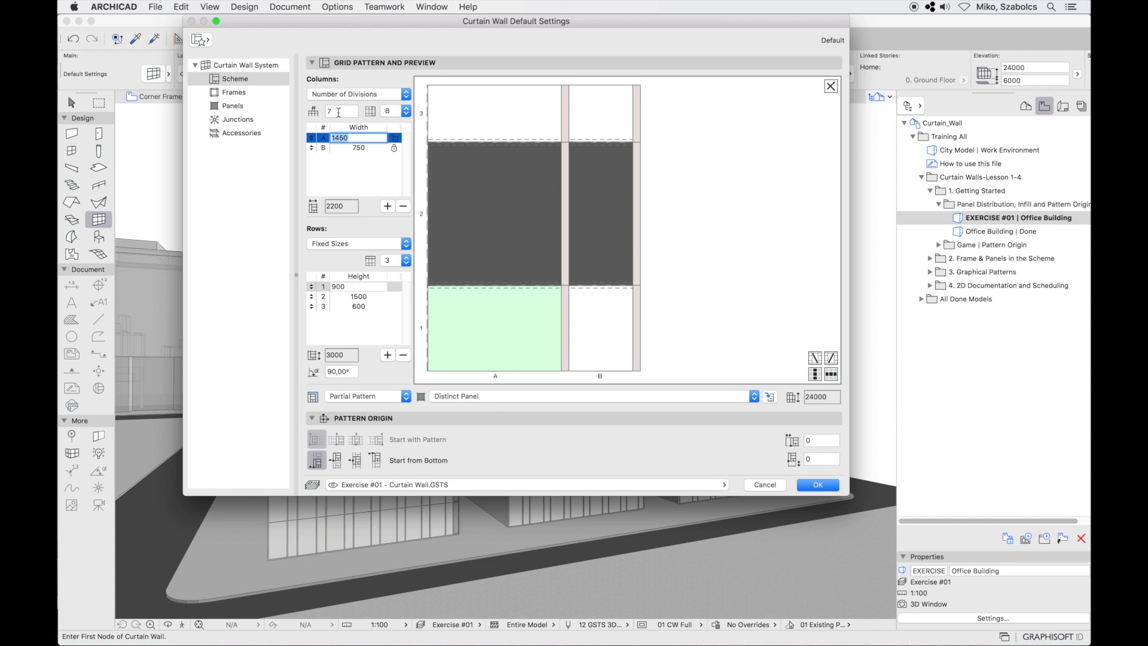
pyautogui.doubleClick(330, 114)
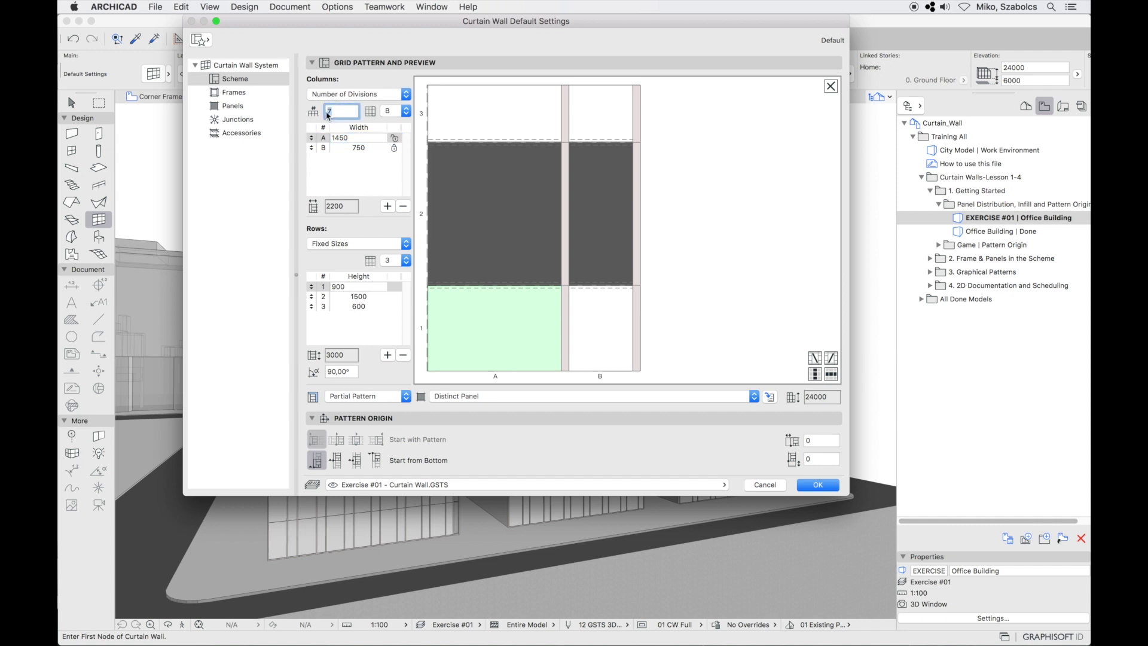
pyautogui.write('6')
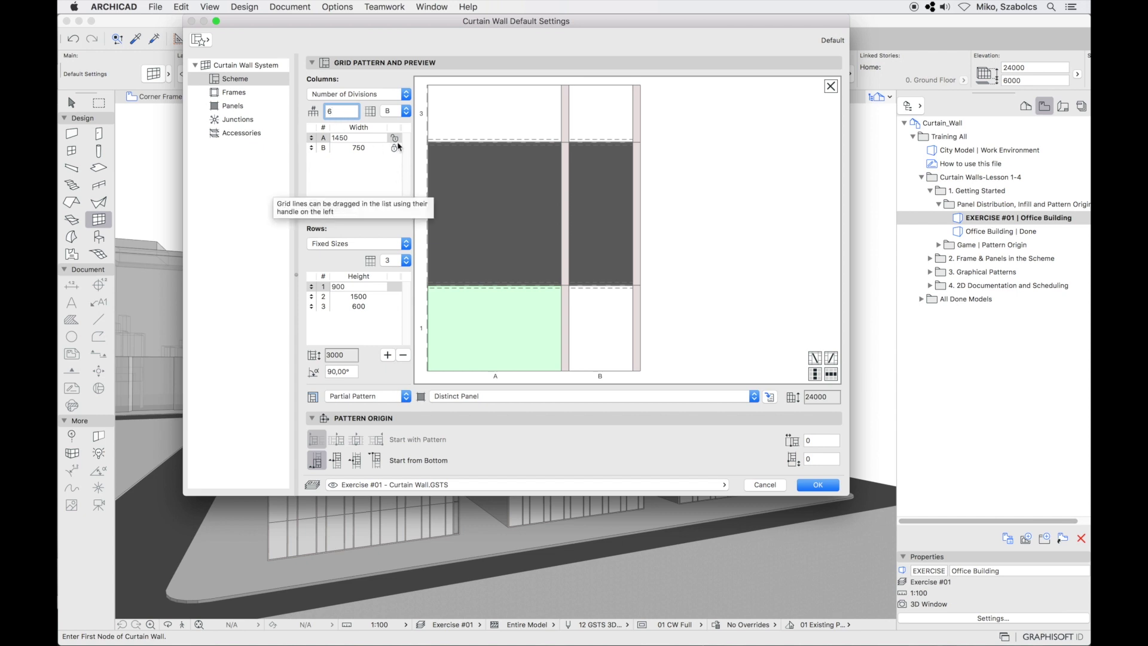
pyautogui.press('Tab')
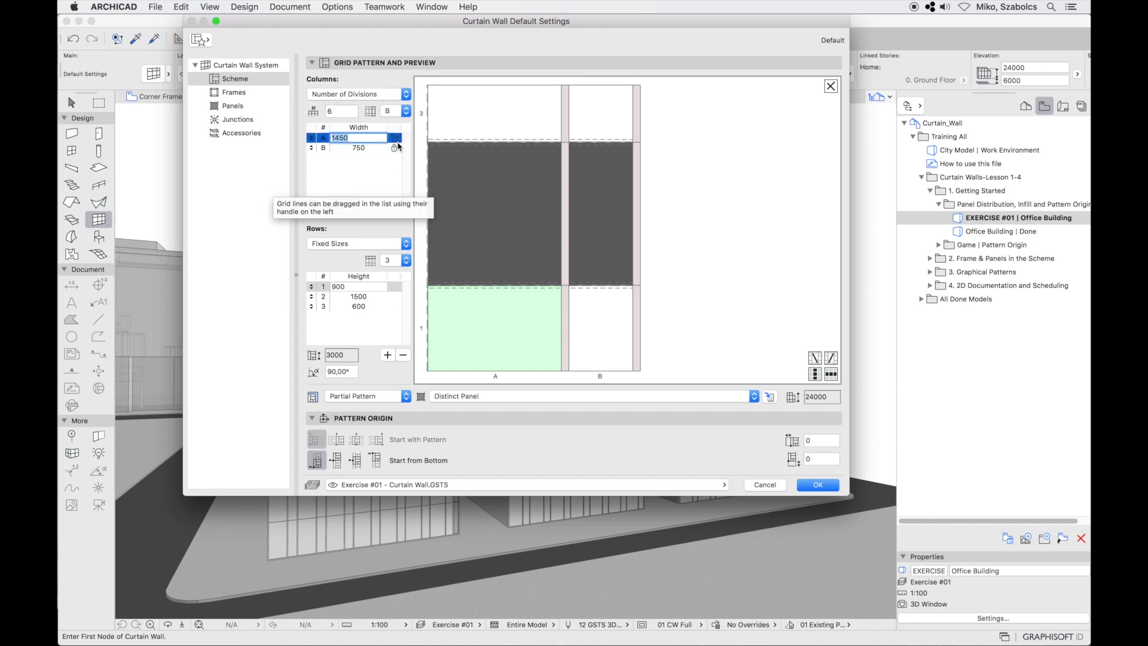
pyautogui.click(825, 490)
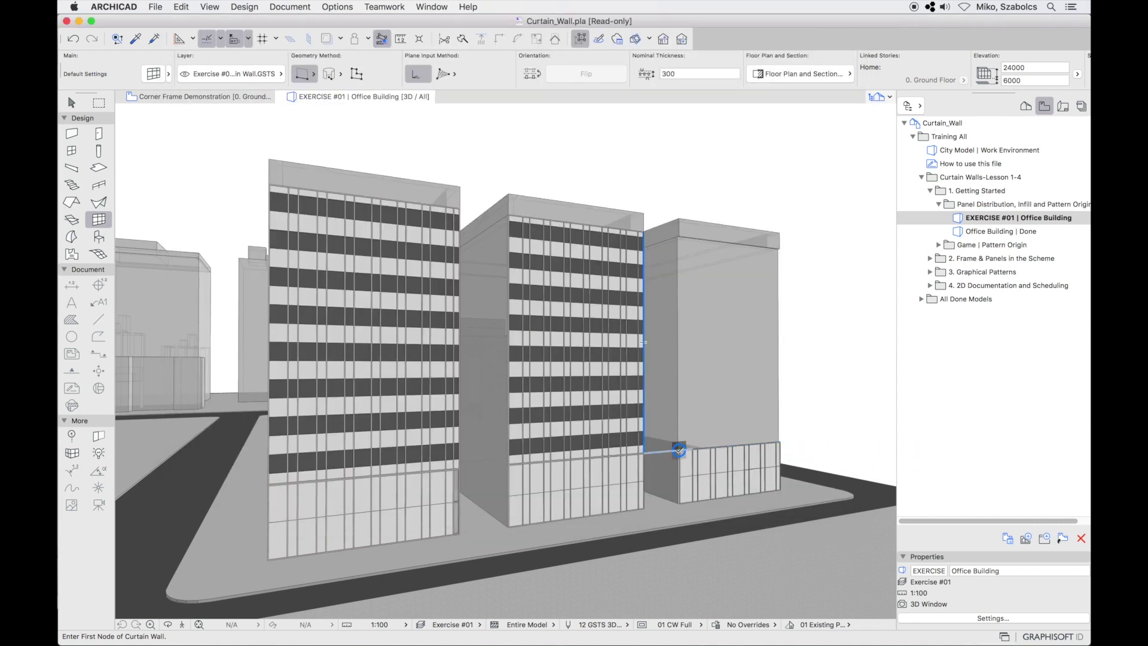
# - Place a 16000 mm curtain wall along the farthest tower's front, spanning corner to corner above its base glazing
pyautogui.click(679, 452)
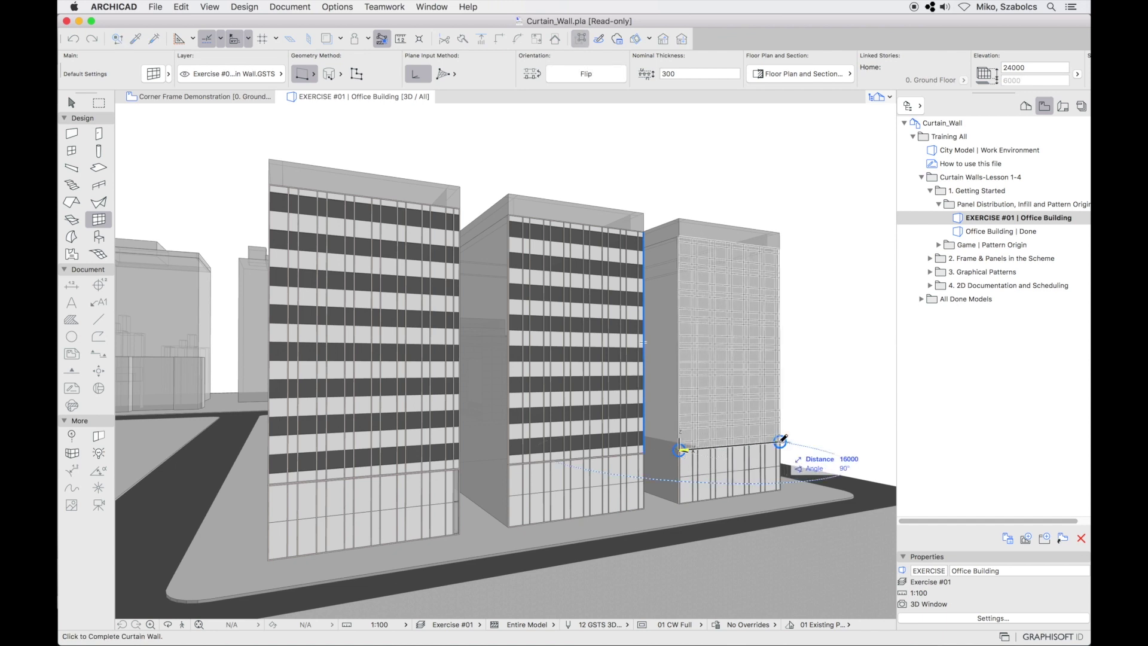
pyautogui.click(780, 441)
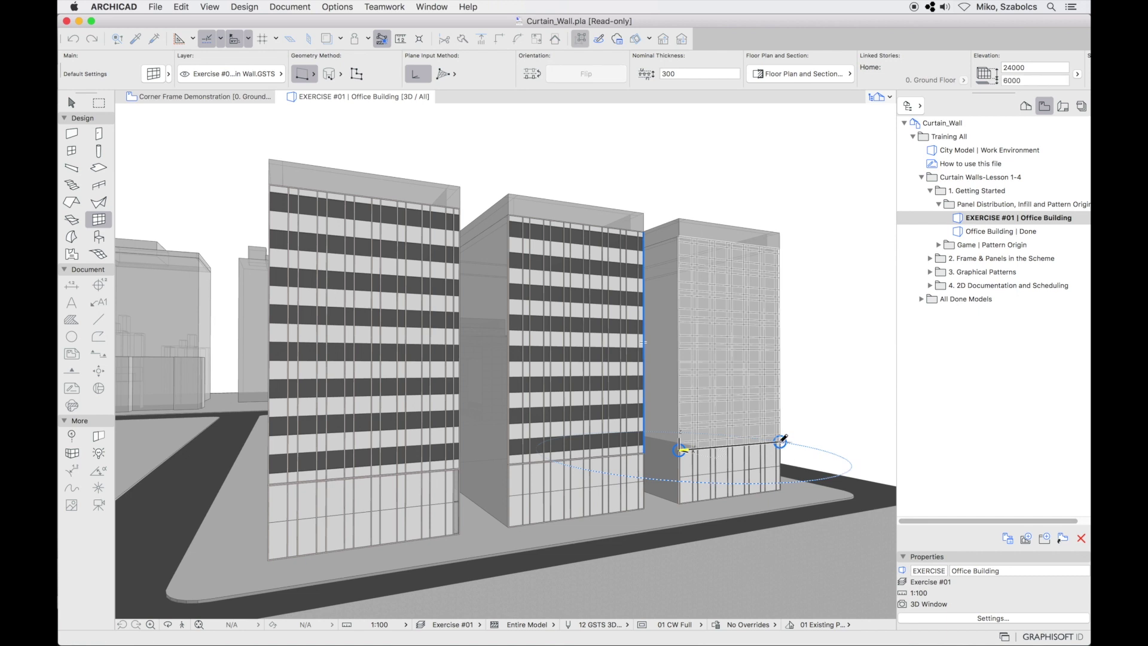
pyautogui.click(72, 102)
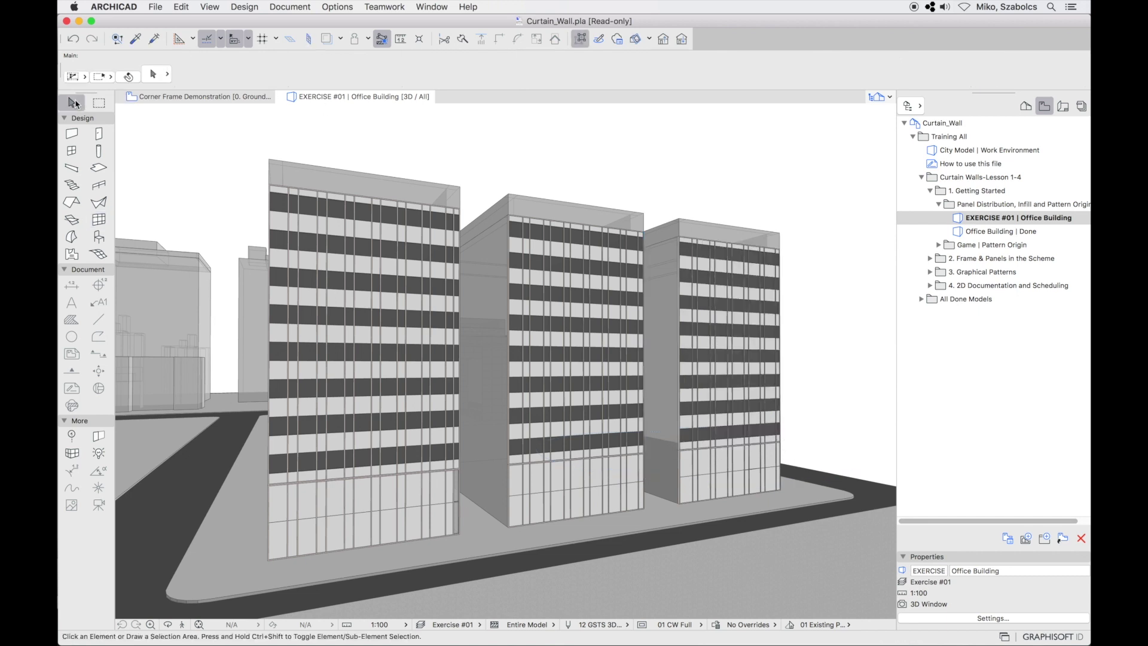
# - Set the infill for incomplete patterns to Distinct Panel on the nearest tower's curtain wall and check its end strip up close
pyautogui.click(450, 210)
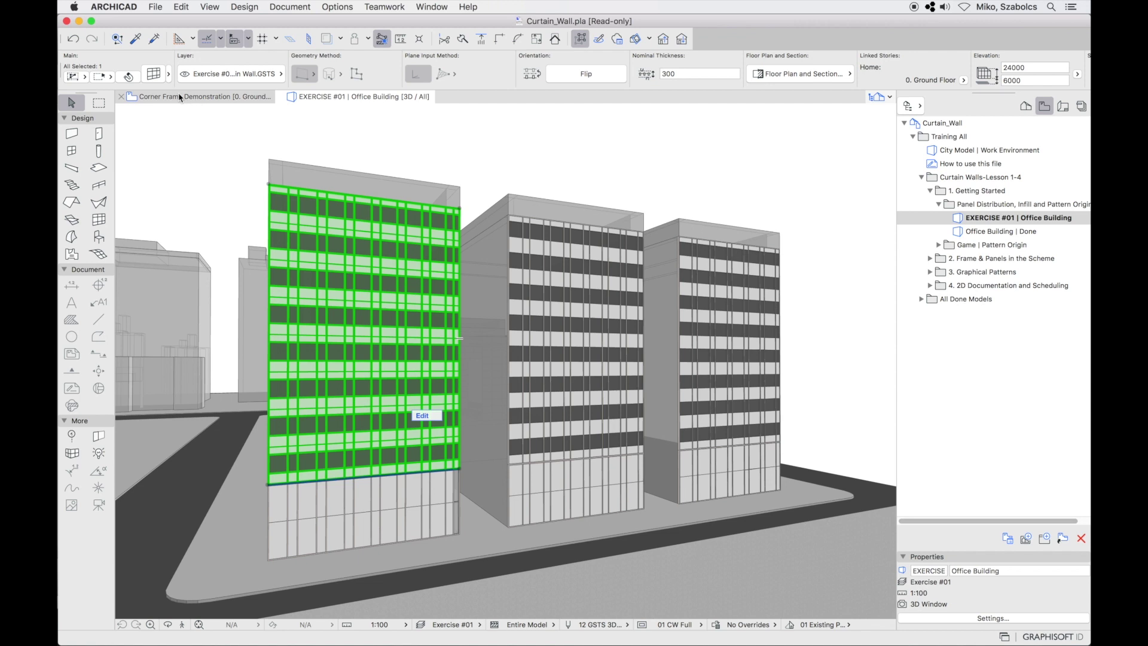
pyautogui.click(153, 74)
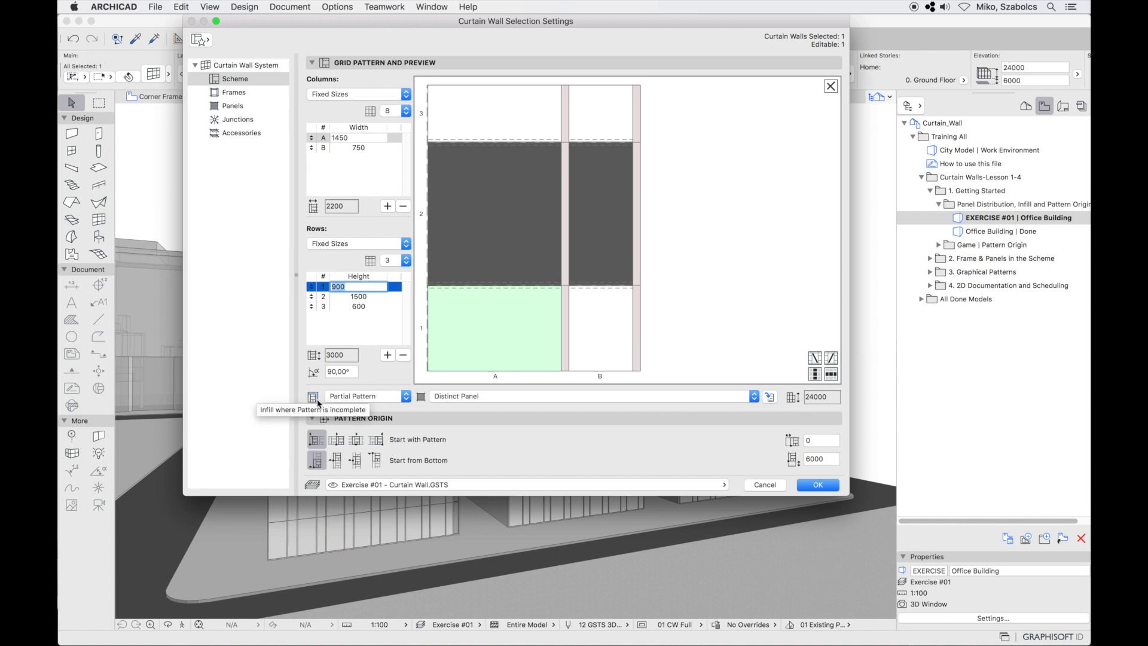
pyautogui.click(405, 397)
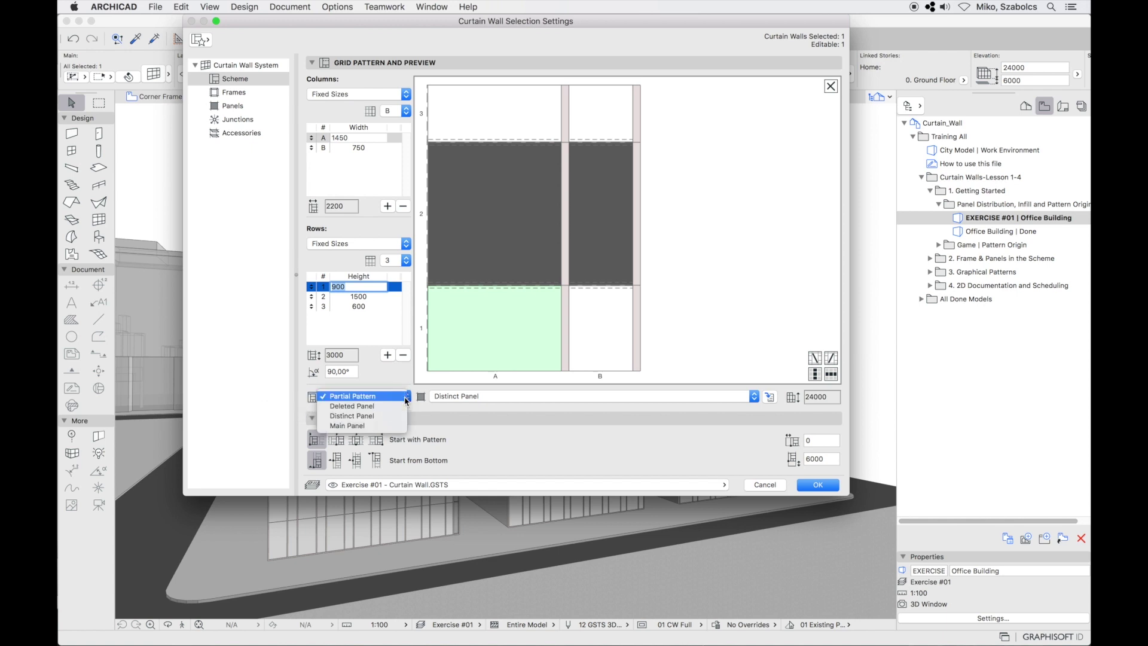
pyautogui.click(400, 414)
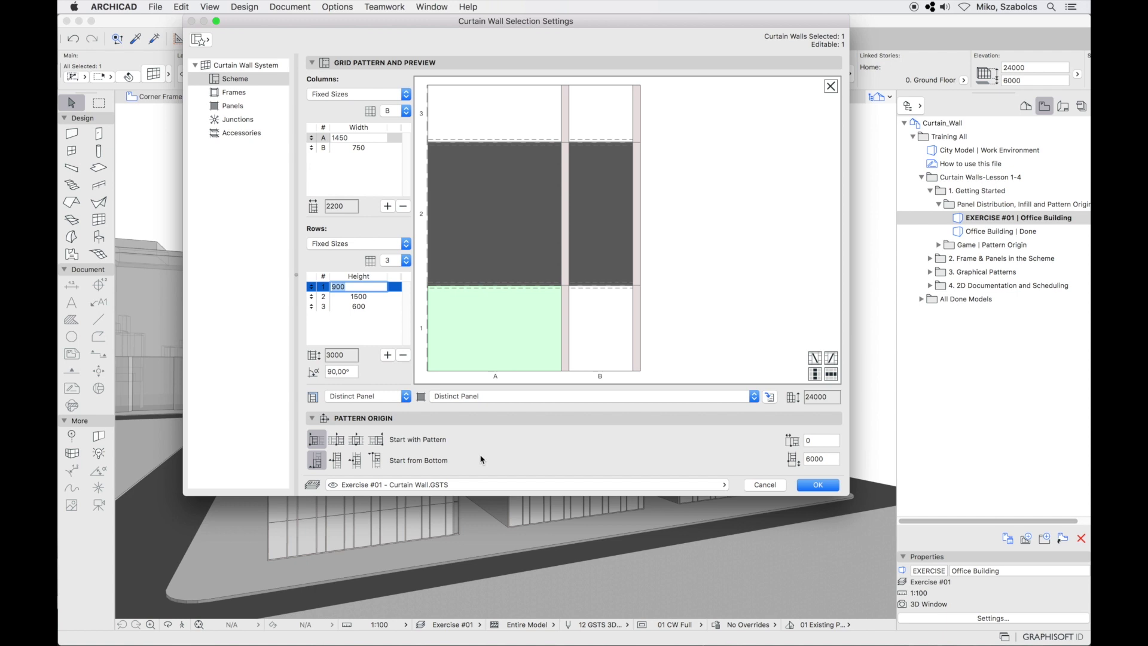
pyautogui.click(818, 485)
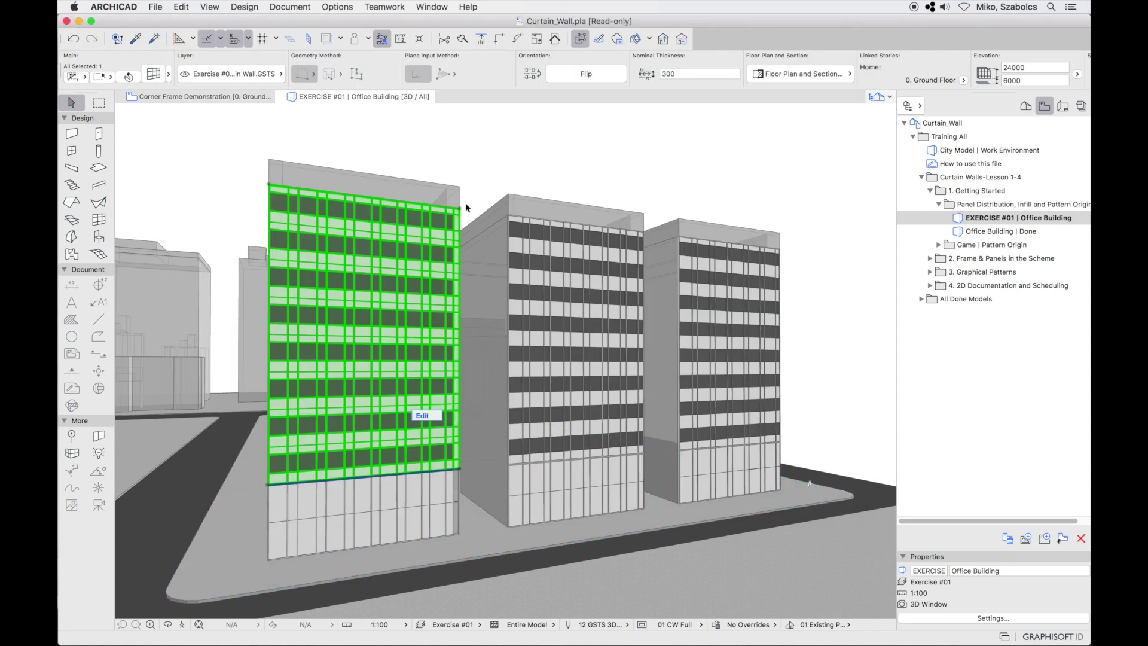
pyautogui.scroll(5, 459, 216)
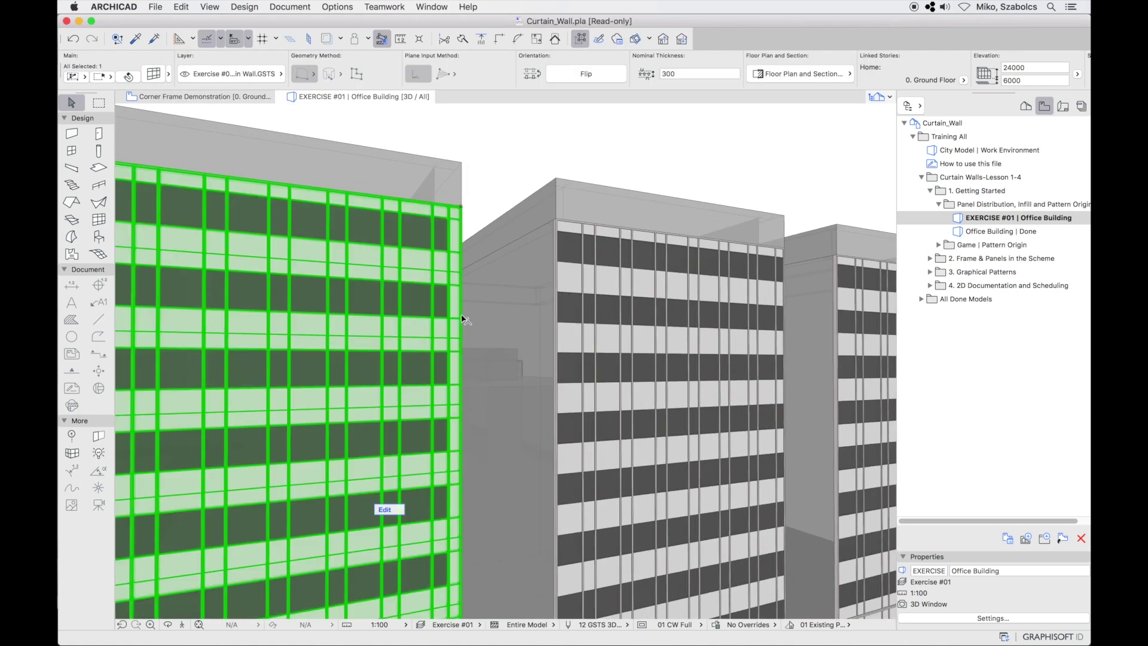
pyautogui.click(499, 166)
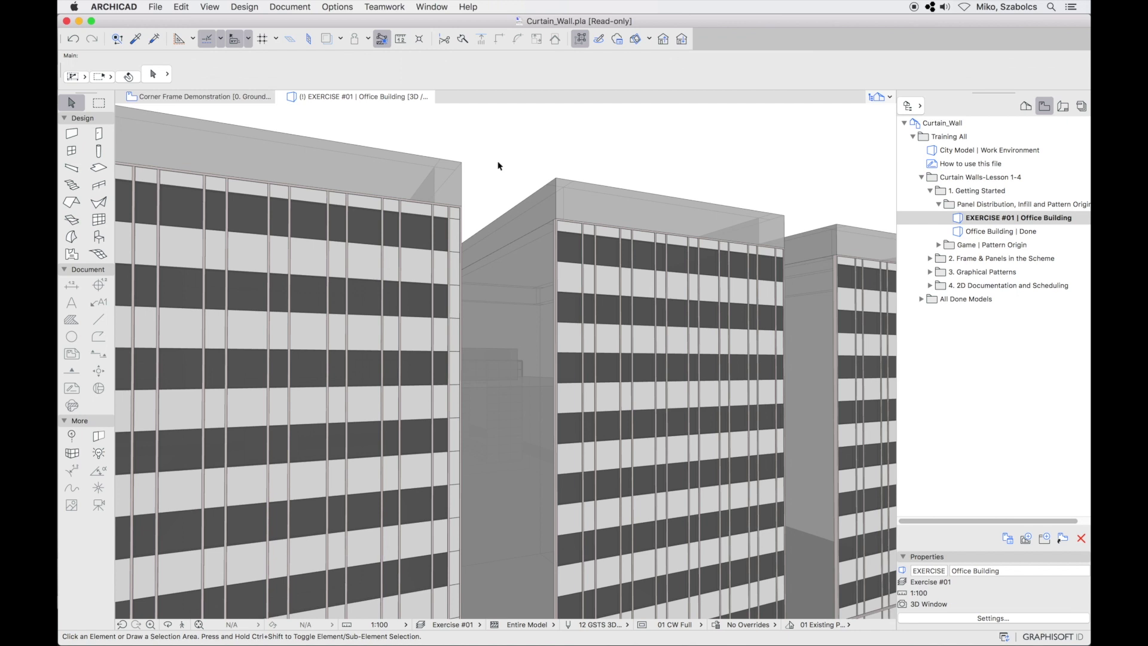